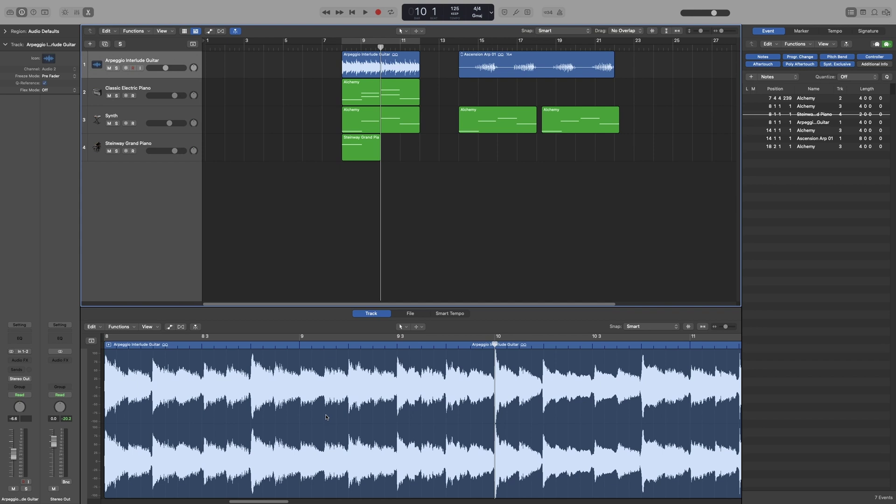
Step: Zoom the arrangement in and out around the playhead so bars 3–23 fill the tracks area
click(341, 421)
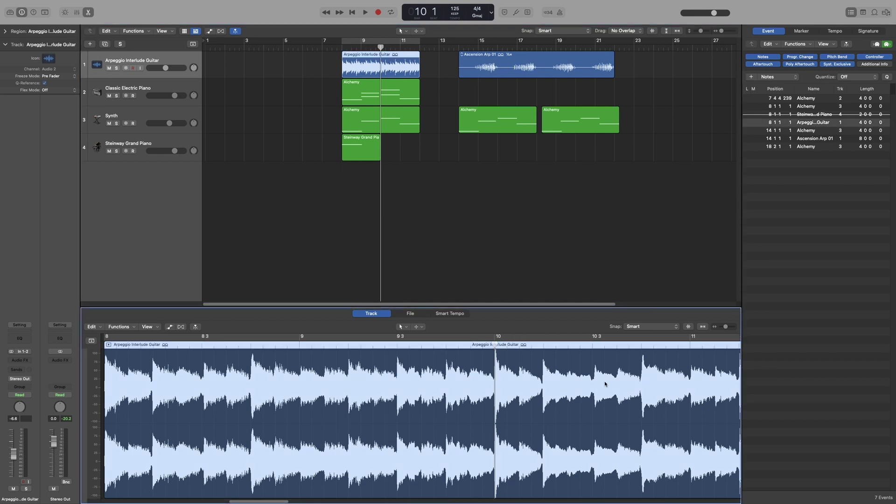
click(813, 205)
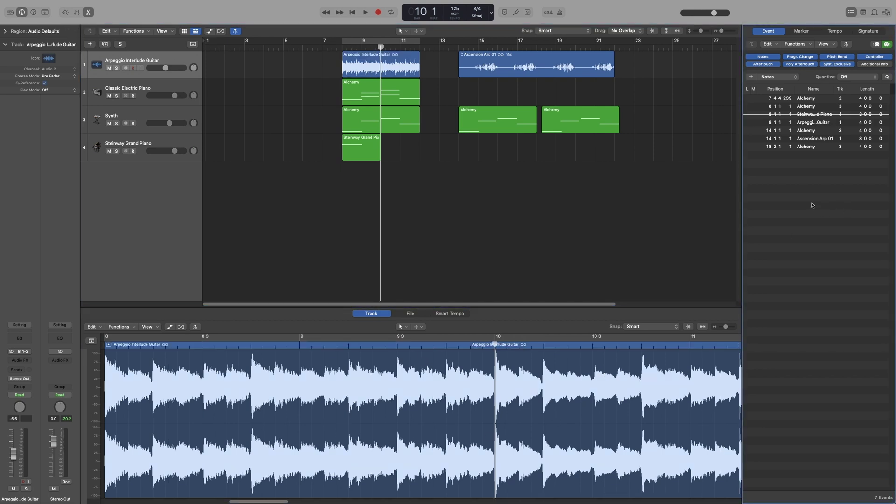
click(439, 214)
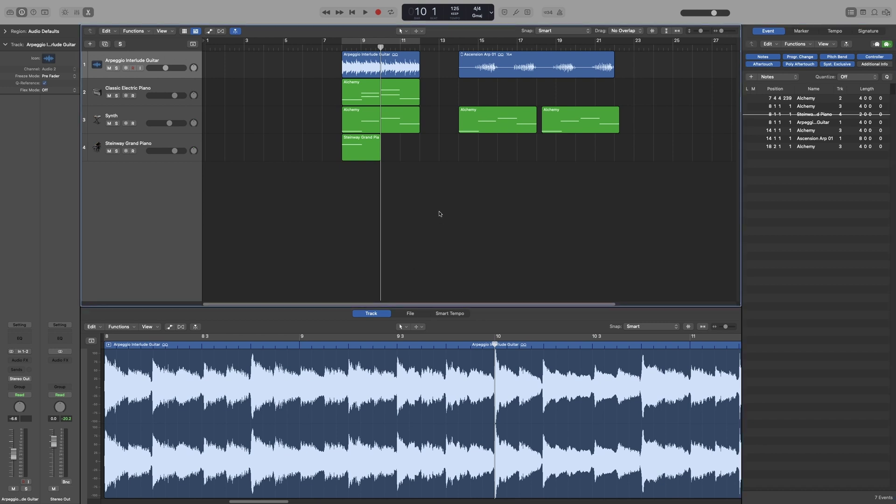
key(super+Right)
key(super+Right)
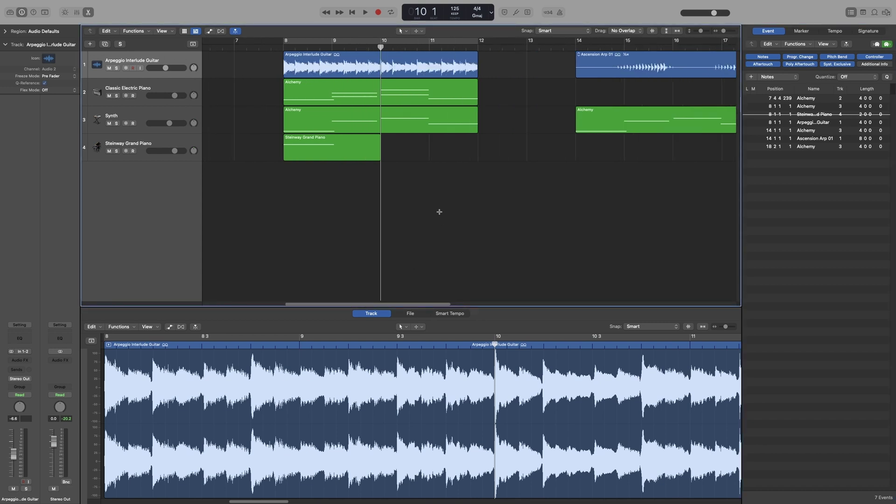
key(super+Left)
key(super+Left)
key(super+Right)
key(super+Right)
key(super+Right)
key(super+Left)
key(super+Left)
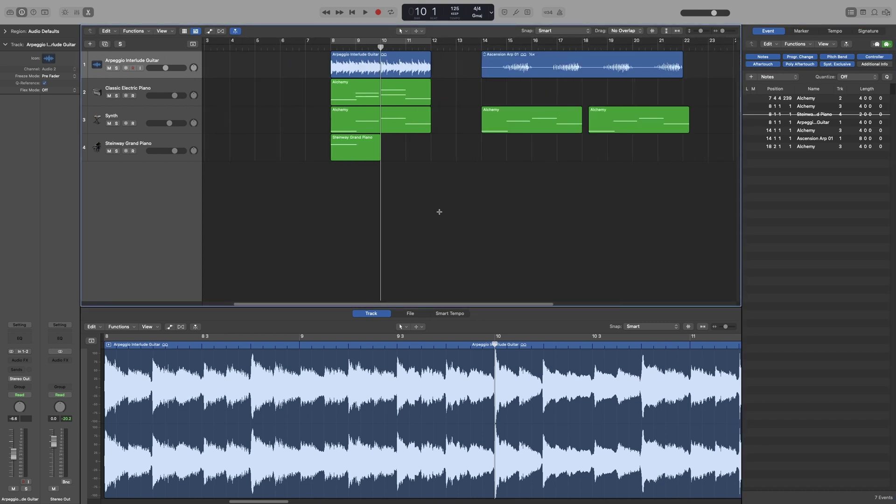
Step: Zoom the Arpeggio Interlude Guitar waveform around bar 10, then close the audio editor and event list
click(429, 401)
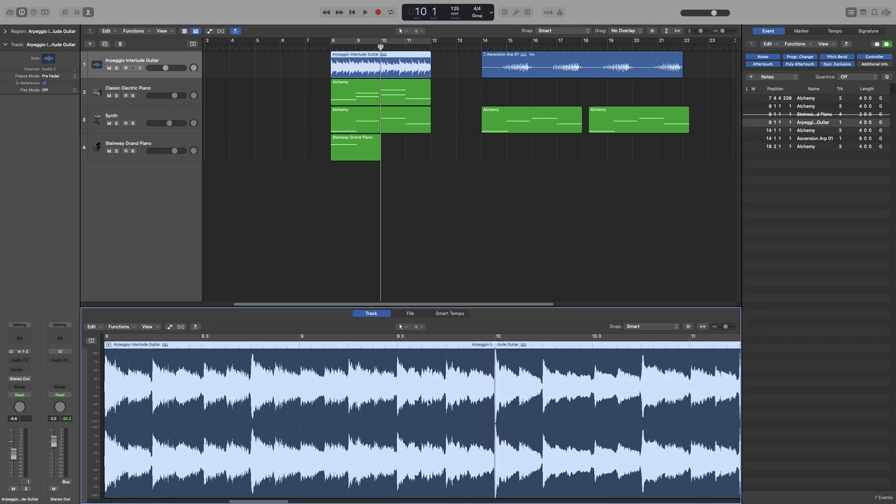
key(super+Right)
key(super+Left)
key(super+Right)
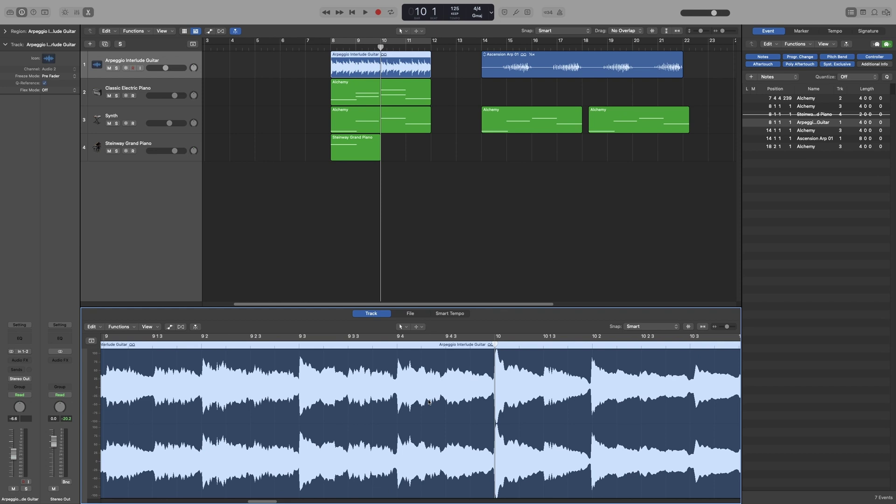
key(e)
key(d)
click(391, 255)
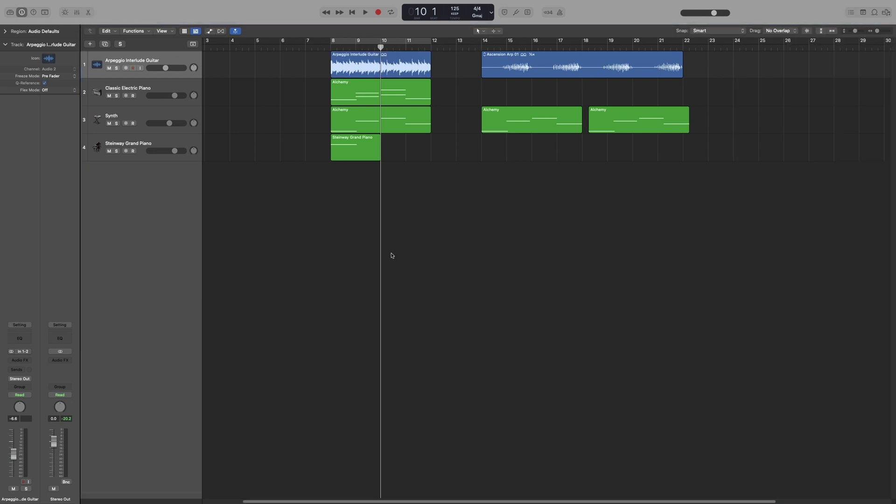
click(360, 67)
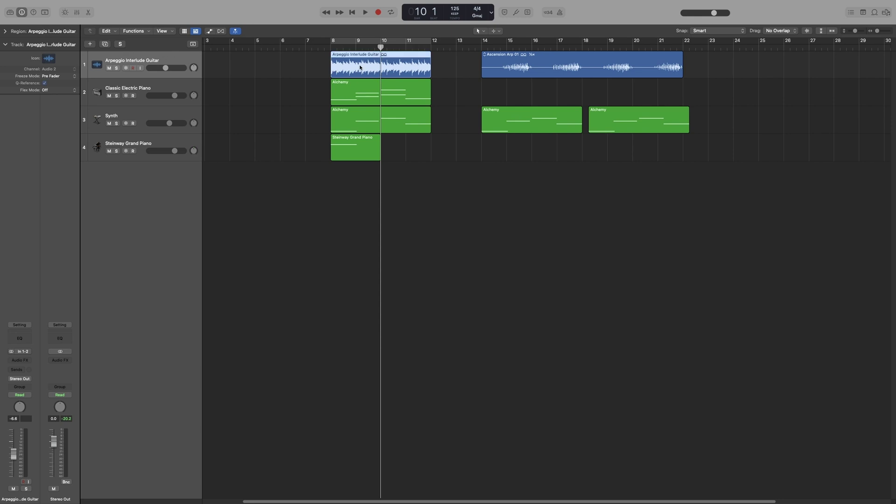
key(e)
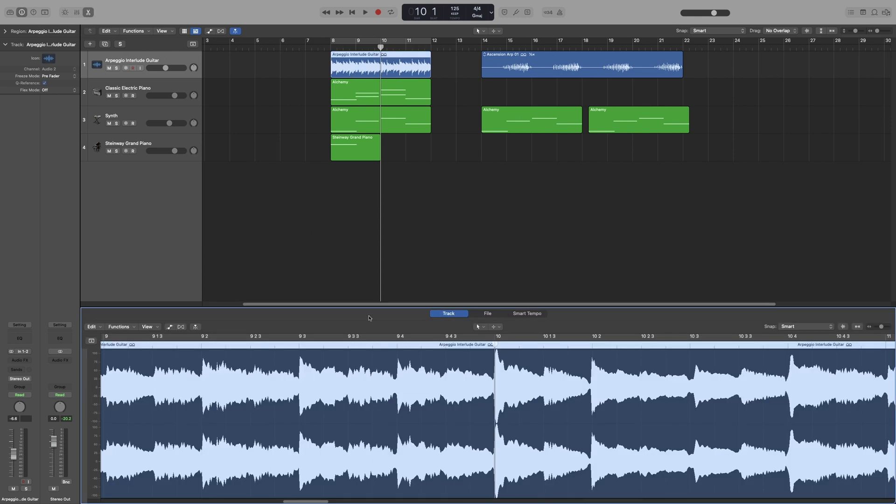
drag(383, 307, 426, 327)
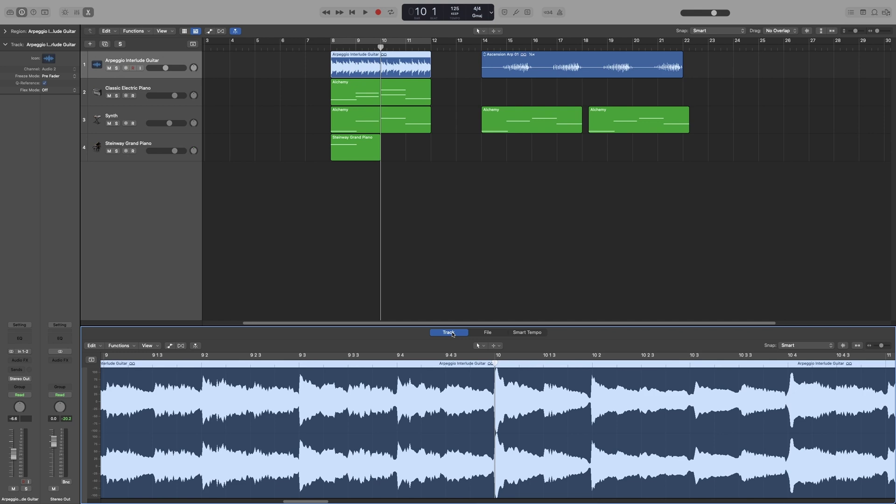
drag(452, 334, 444, 205)
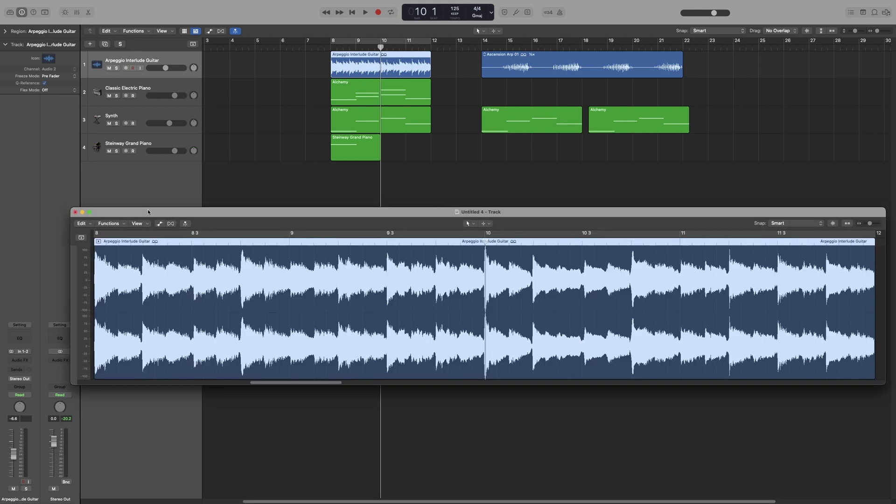
drag(147, 212, 160, 173)
drag(84, 346, 348, 450)
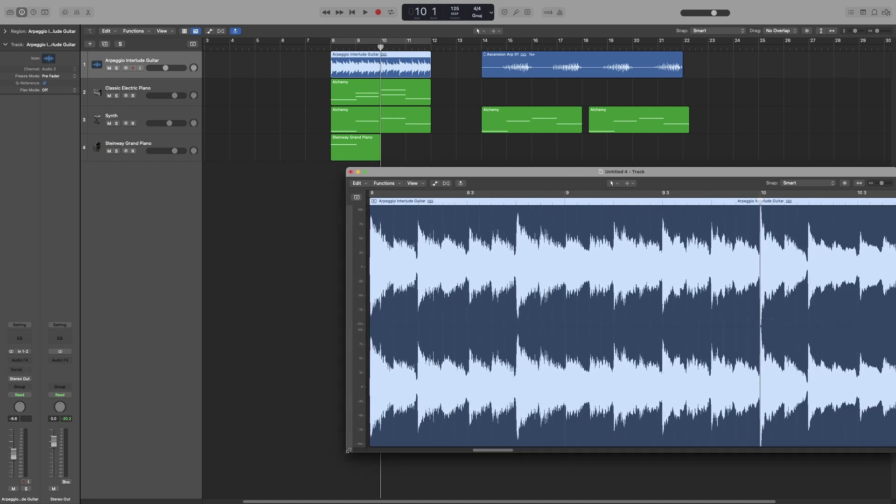
click(350, 172)
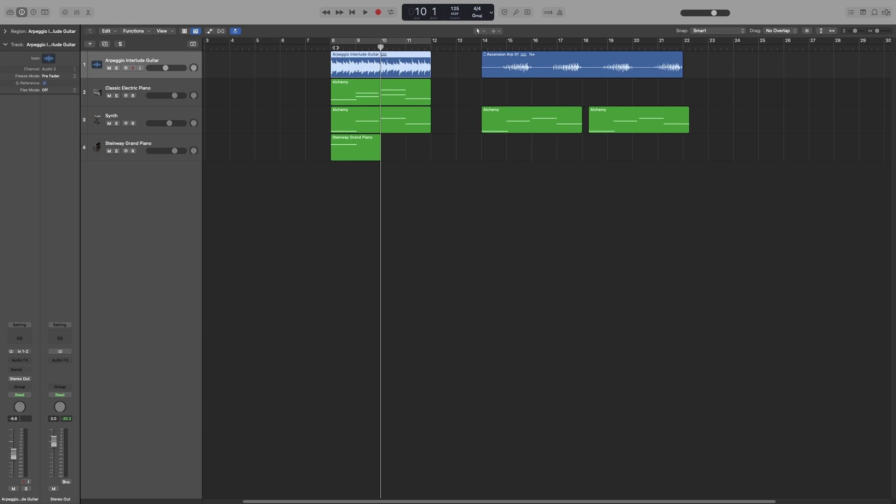
Step: Set the playhead at bar 10, then make the track lanes taller and return them to normal
click(356, 47)
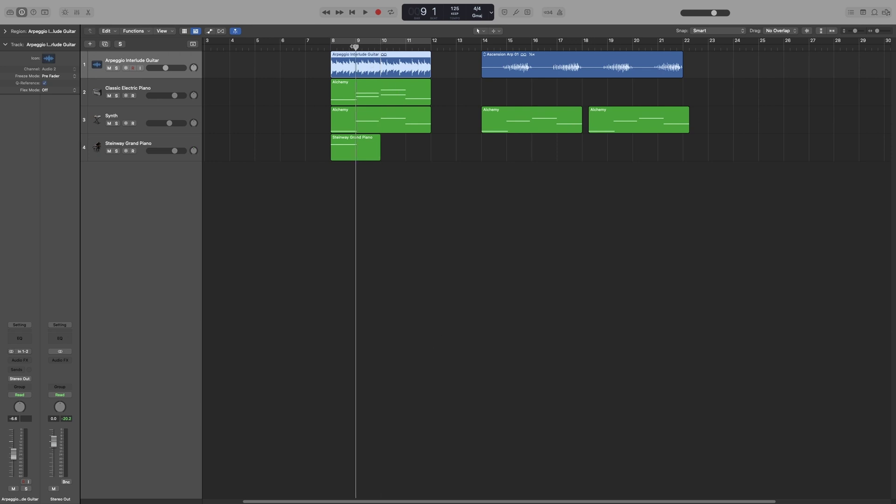
click(381, 48)
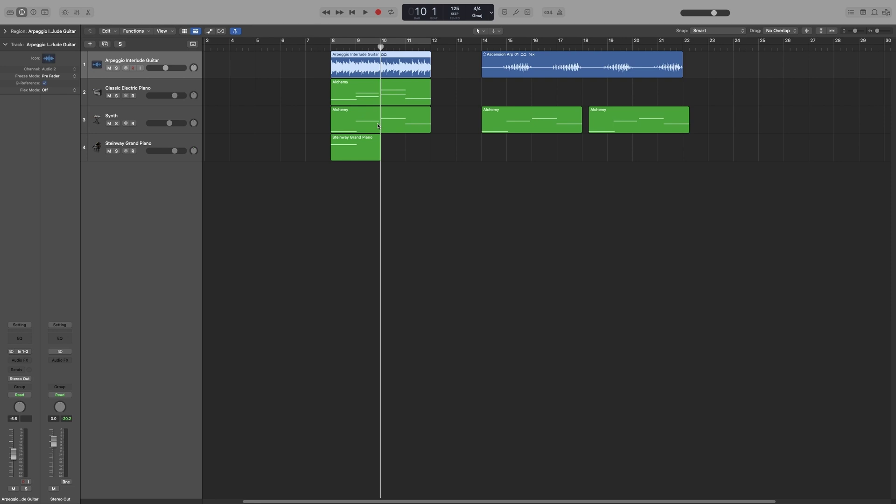
key(super+Down)
key(super+Up)
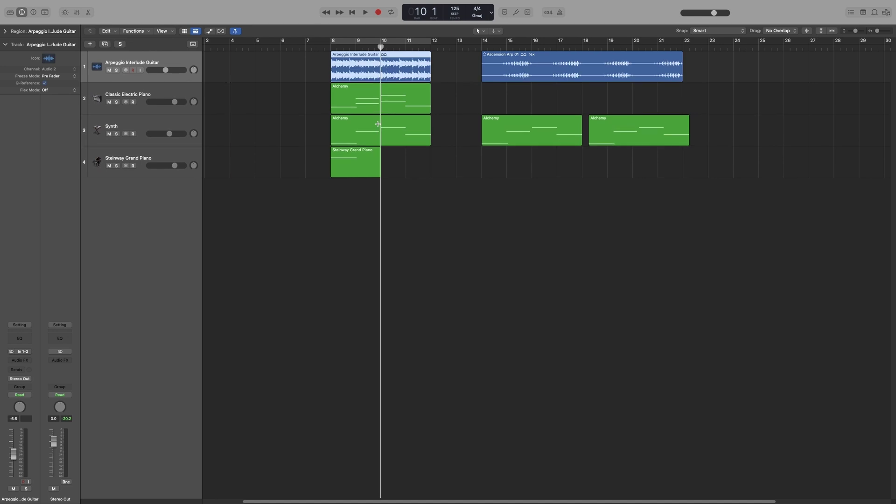
key(super+Down)
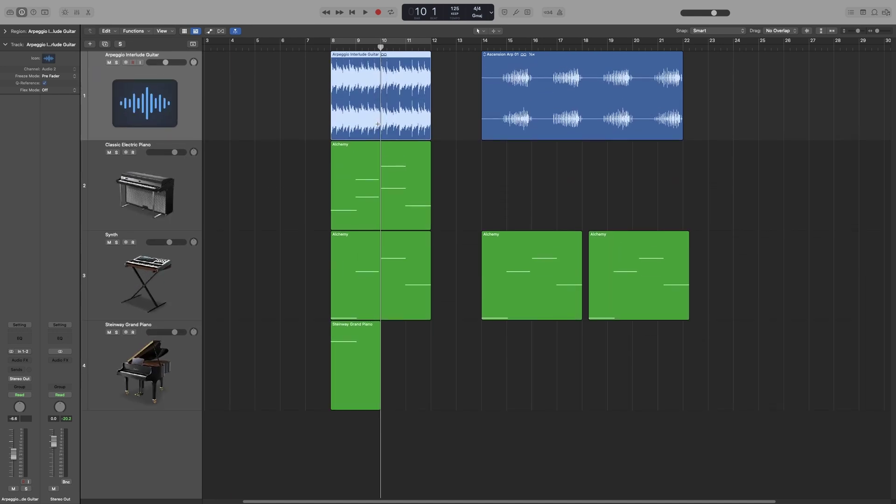
key(super+Up)
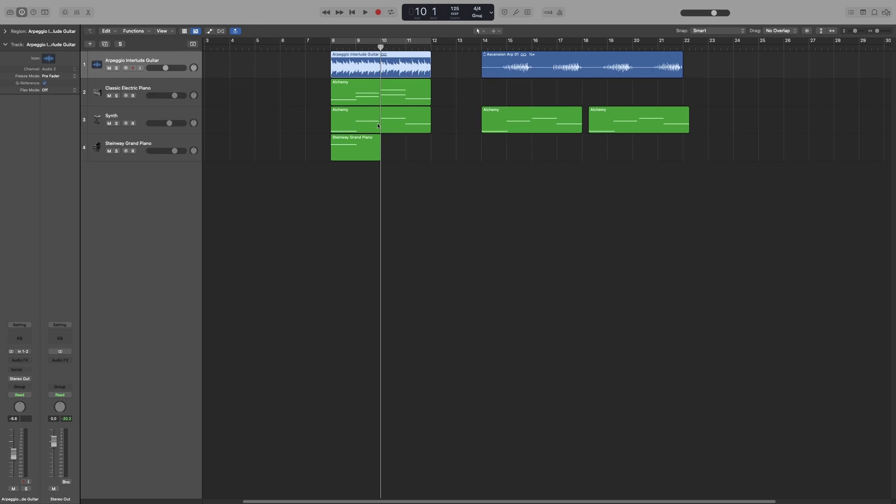
Step: Zoom in to beat level around bar 10, then back out until bars 1–35 show
key(super+Right)
key(super+Right)
key(super+Right)
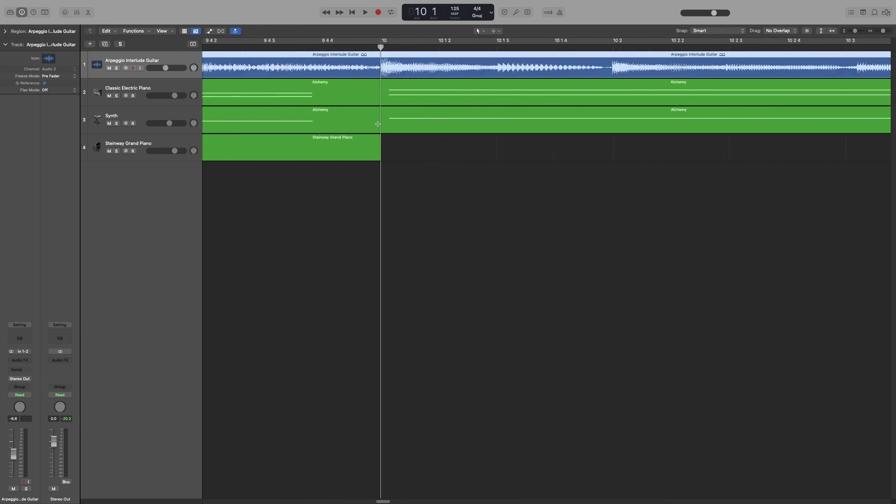
key(super+Left)
key(super+Left)
key(super+Left)
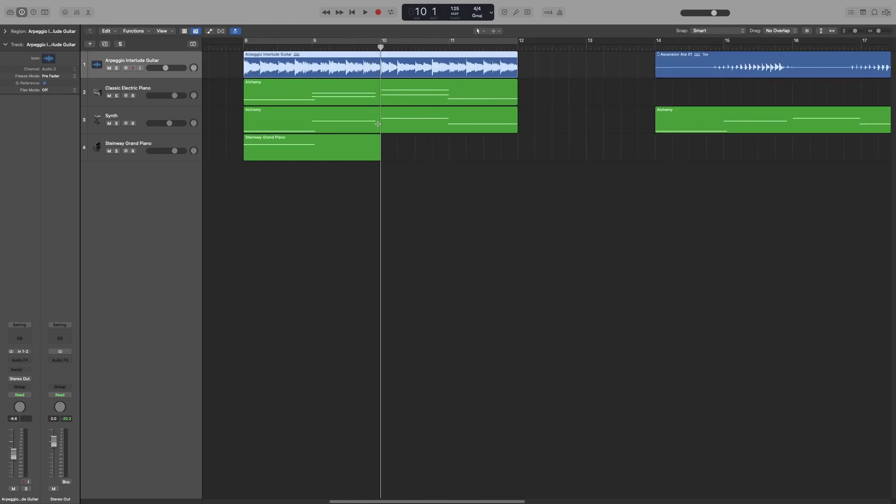
key(super+Left)
key(super+Left)
key(super+Left)
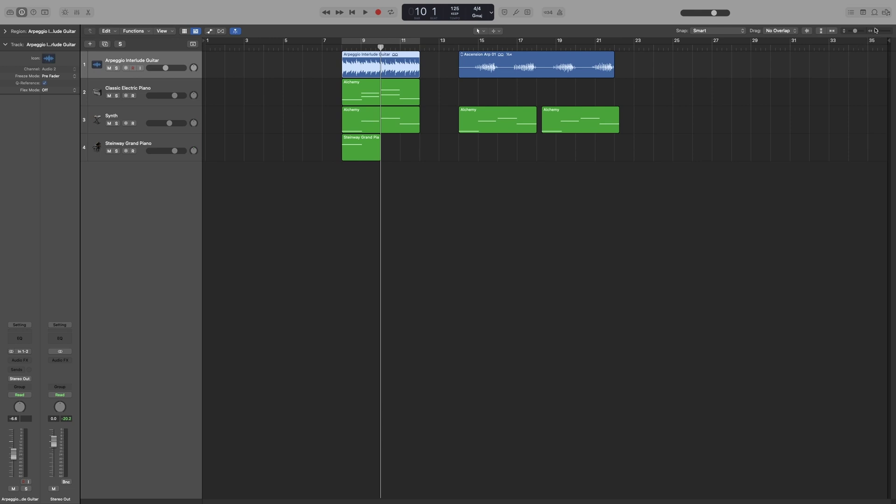
Step: Drag the horizontal zoom slider right so roughly bars 4–26 fill the view around bar 10
drag(877, 30, 858, 33)
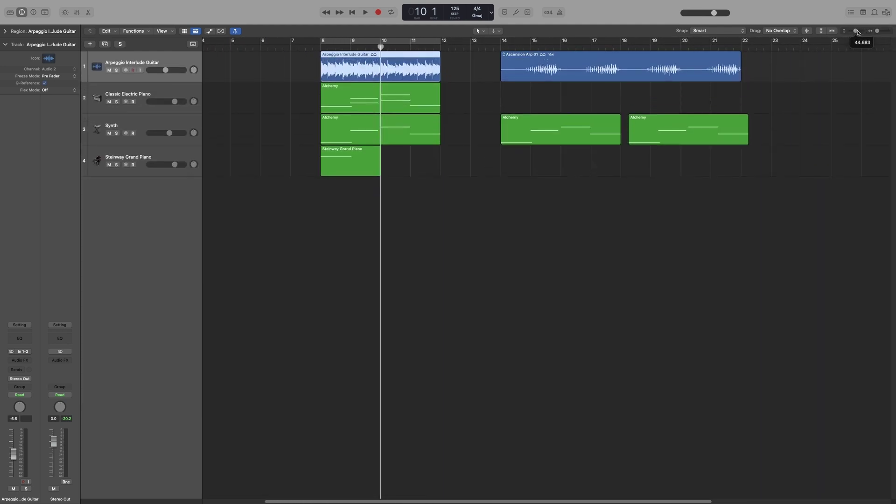
Step: Make the four track rows taller and back to normal, then zoom in and out to bars 1–35
ctrl+alt+click(458, 314)
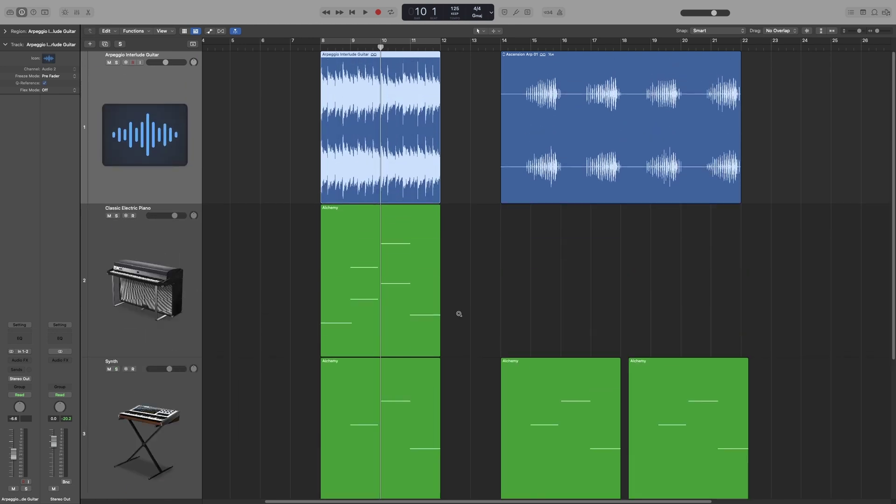
ctrl+alt+click(459, 322)
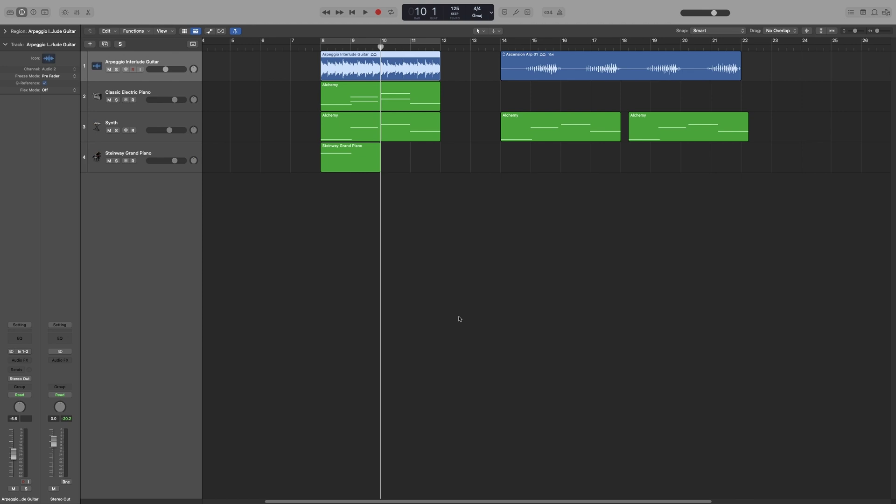
scroll(460, 319, up, 10)
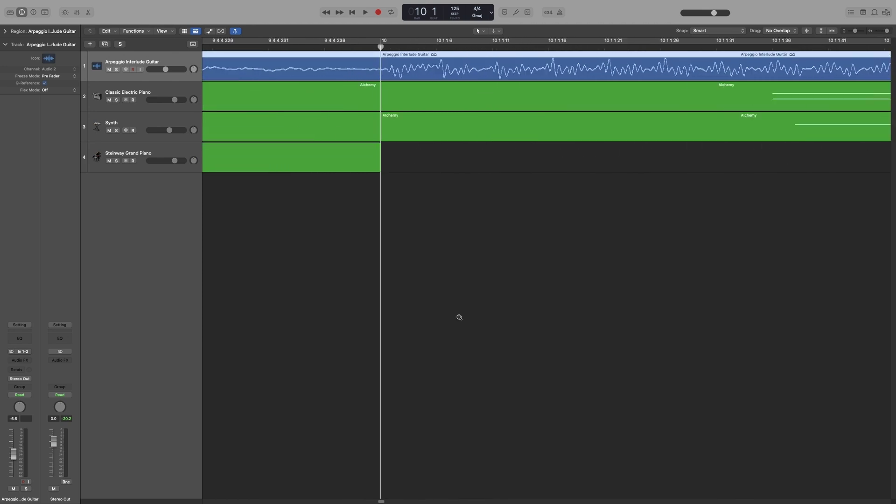
scroll(460, 317, down, 10)
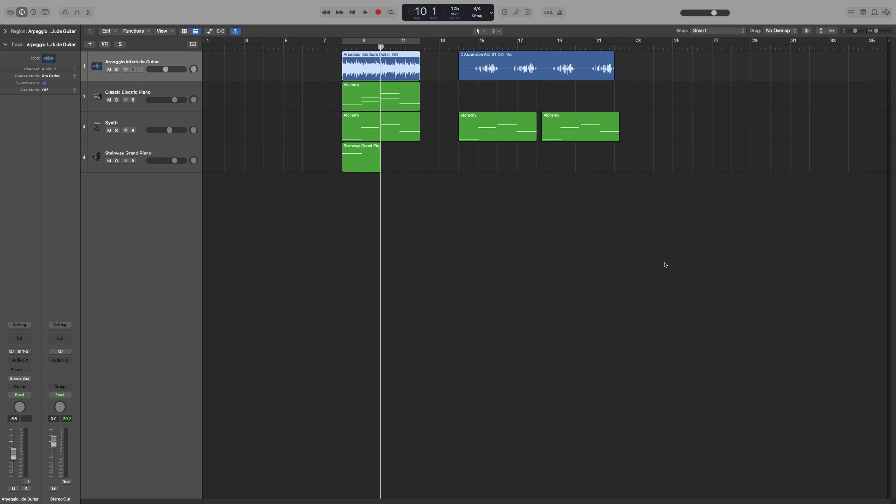
click(832, 31)
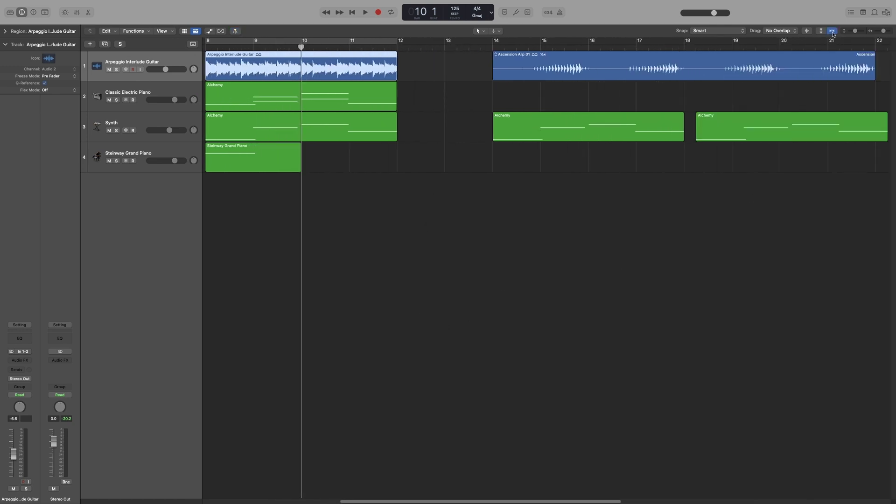
click(833, 32)
click(822, 31)
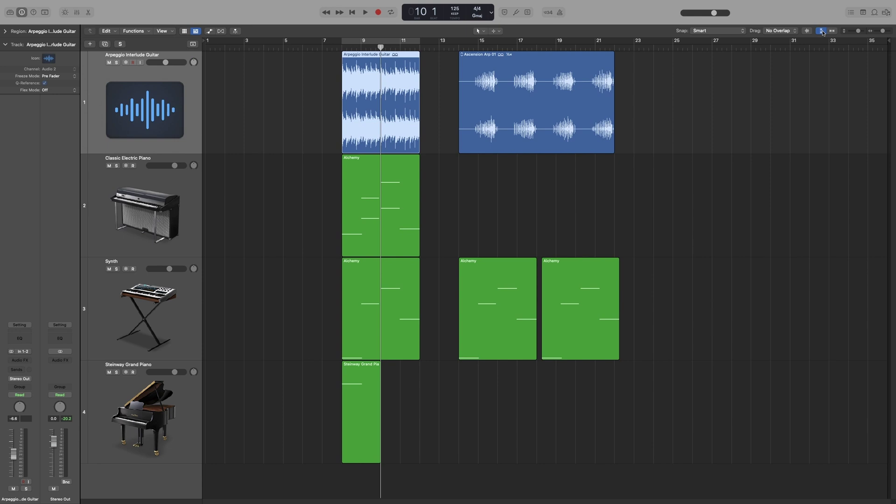
click(823, 31)
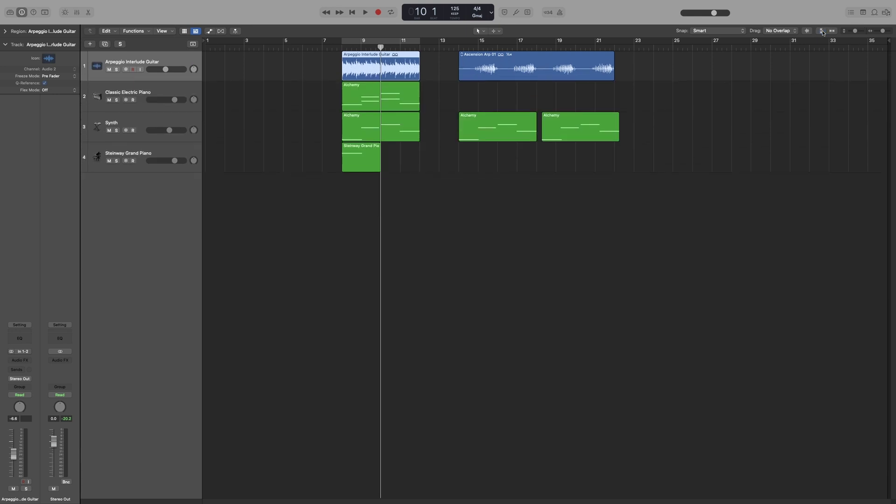
click(822, 32)
click(832, 31)
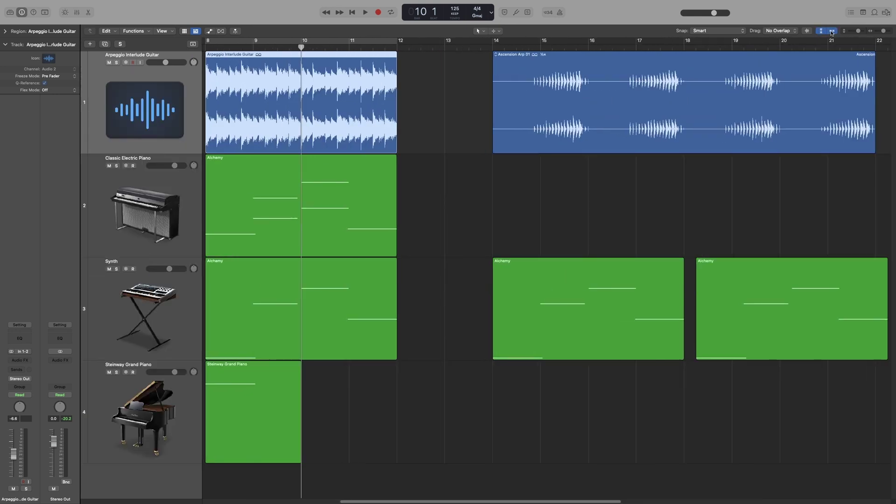
click(832, 32)
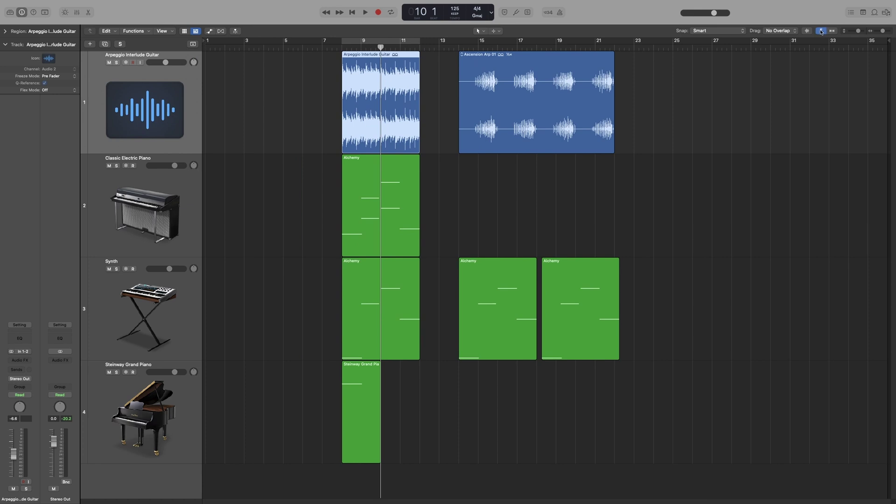
click(822, 31)
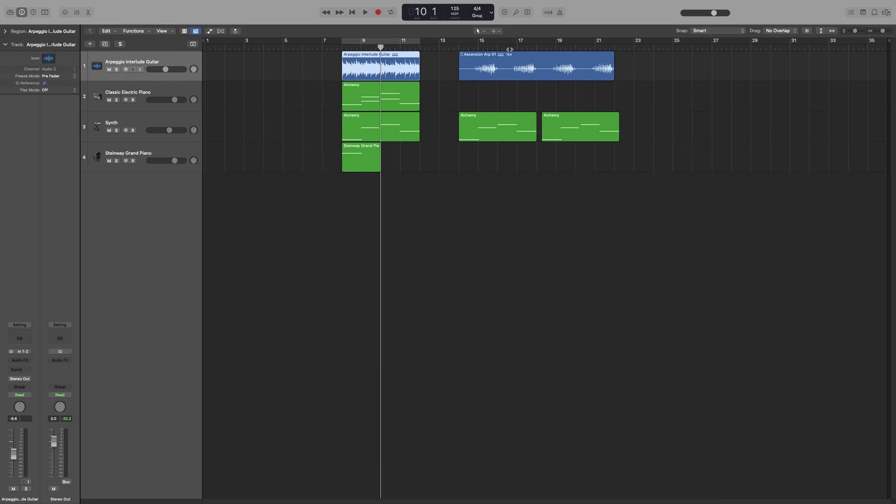
Step: Move the playhead to bar 17, zoom in around it, and return to the bars 1–35 overview
click(517, 48)
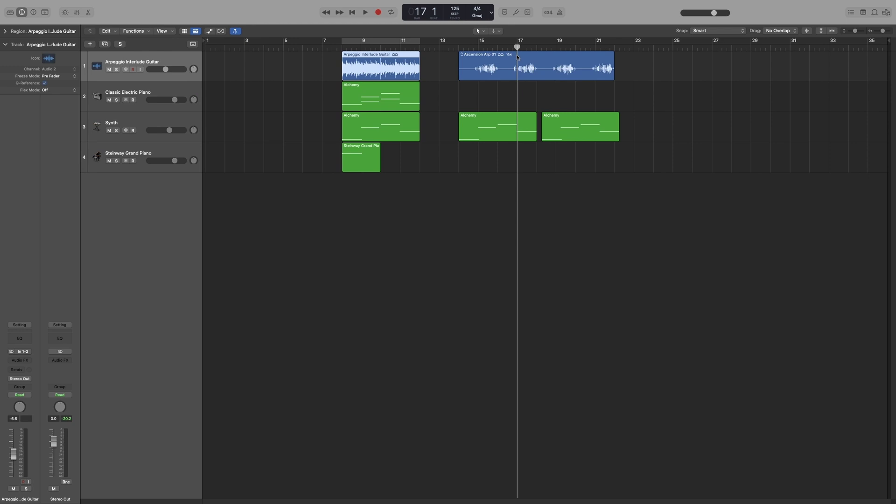
scroll(518, 147, up, 6)
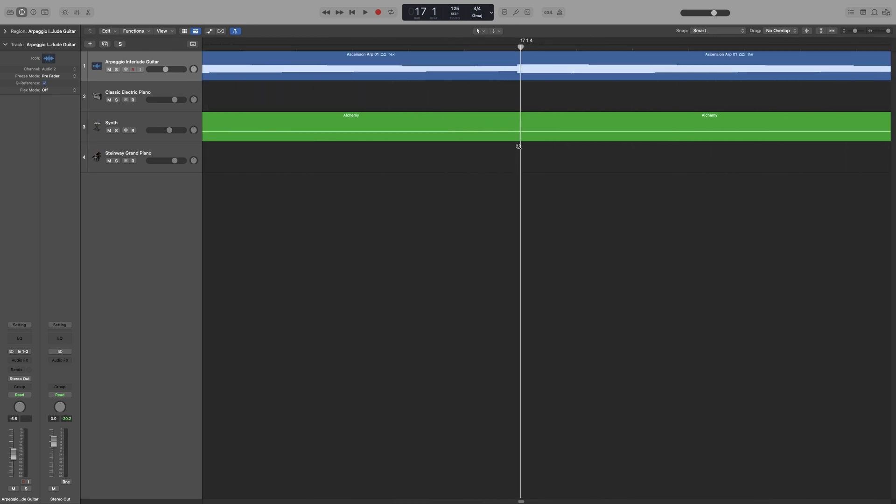
scroll(517, 93, down, 6)
scroll(518, 81, up, 4)
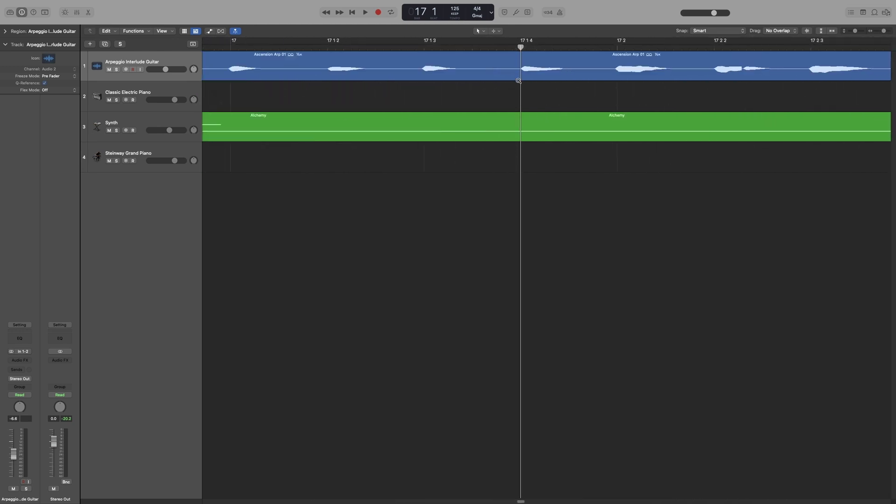
scroll(518, 81, down, 8)
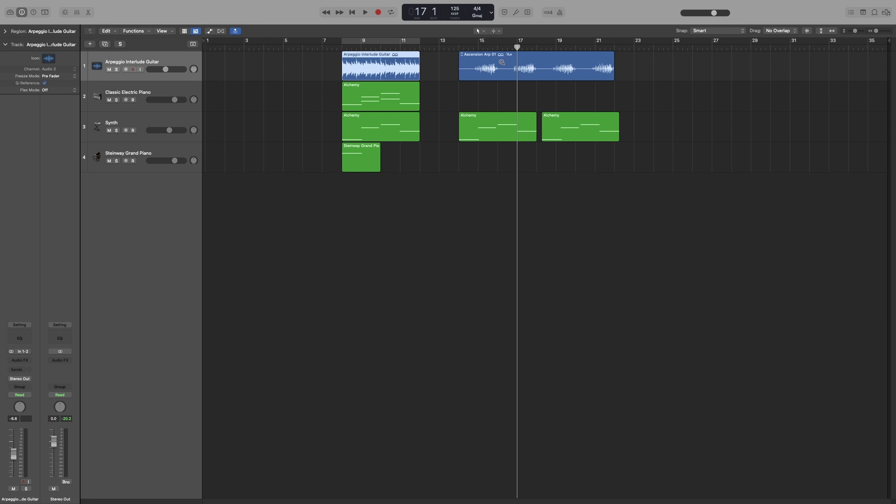
ctrl+alt+click(473, 78)
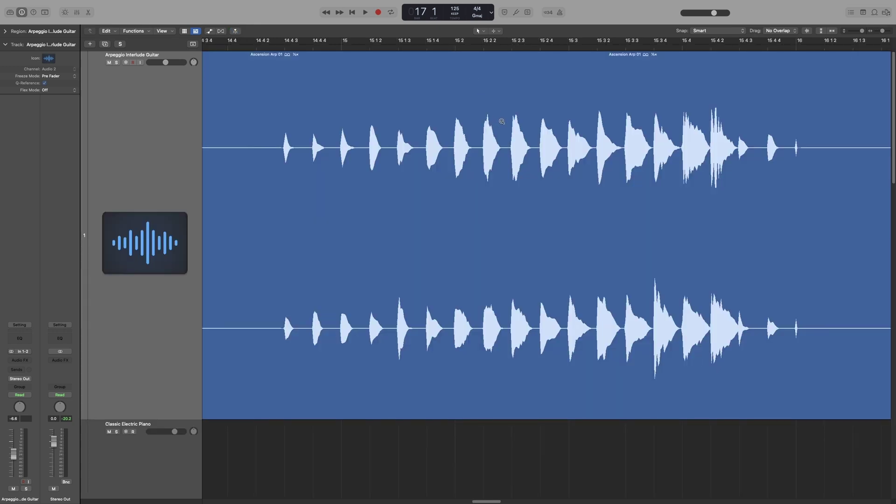
drag(503, 124, 467, 161)
drag(627, 130, 566, 164)
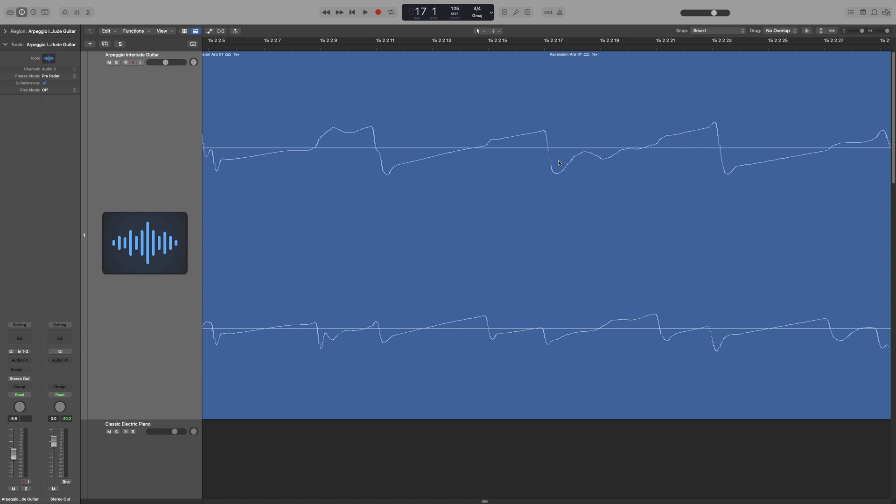
ctrl+alt+click(523, 171)
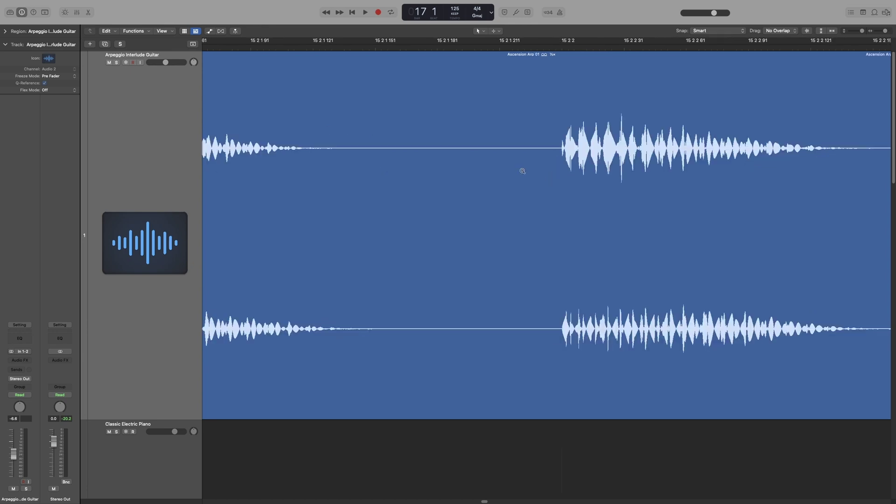
ctrl+alt+click(578, 146)
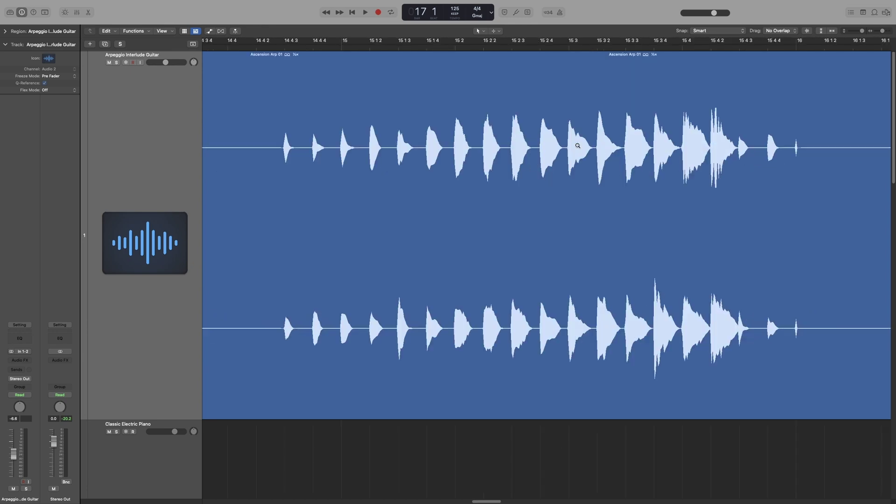
ctrl+alt+click(577, 146)
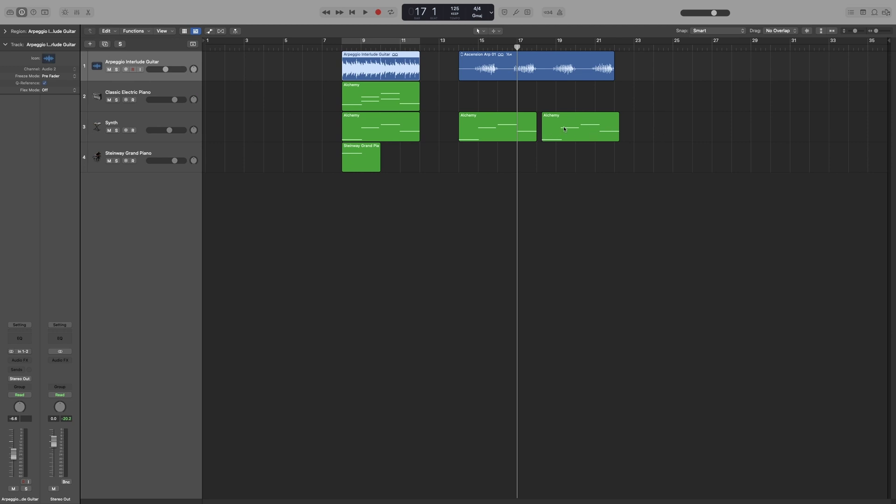
drag(564, 126, 700, 127)
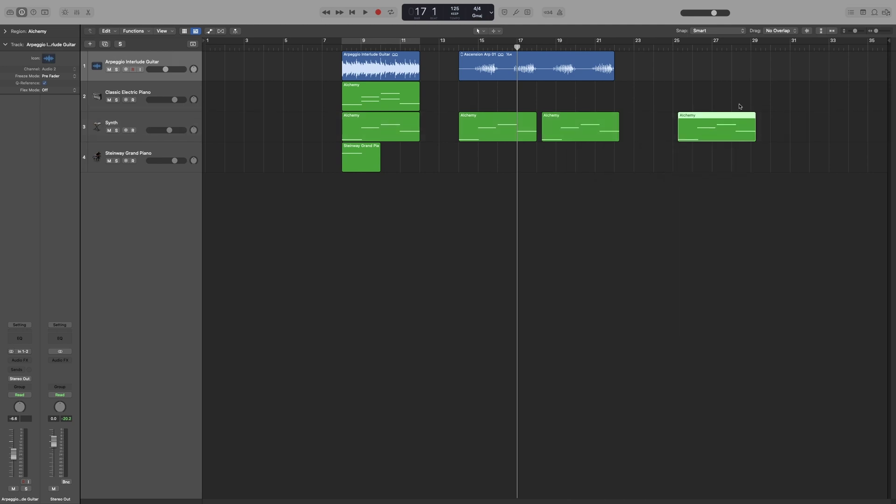
key(super+z)
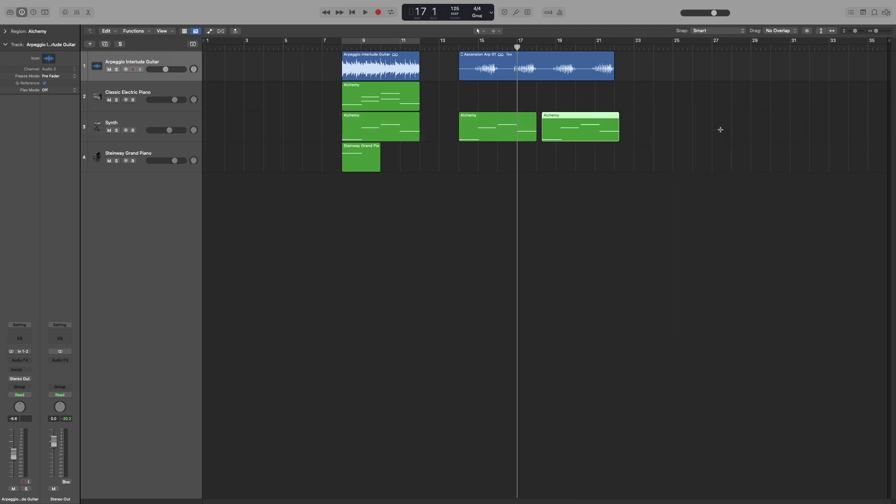
click(145, 89)
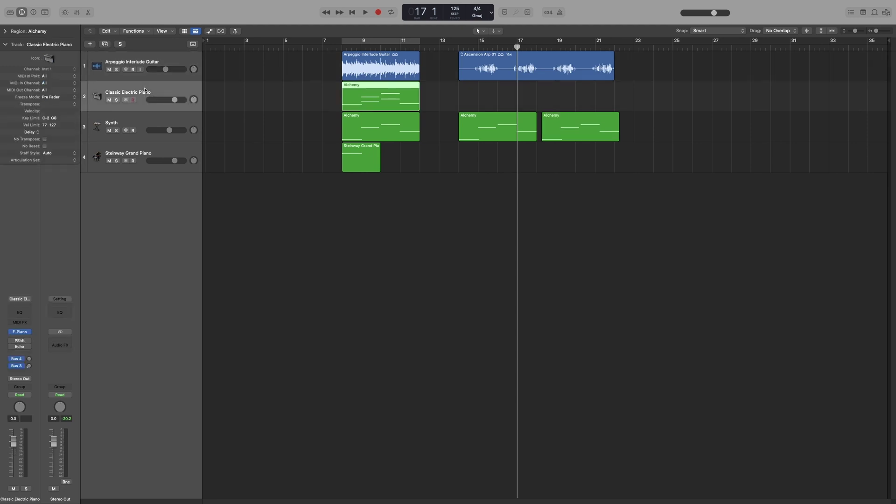
key(ctrl+z)
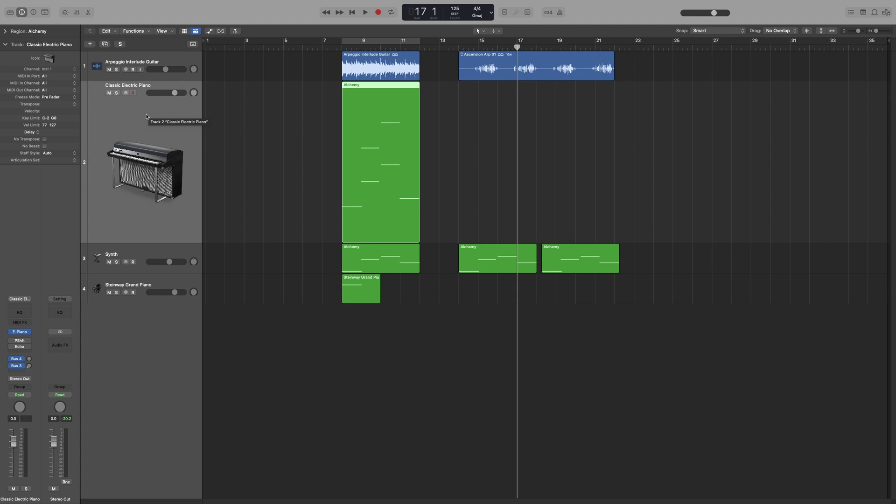
click(149, 60)
click(146, 220)
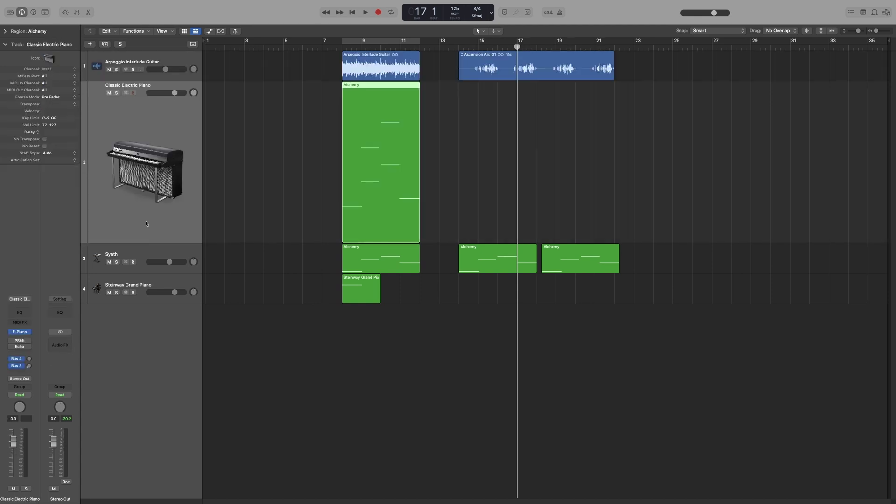
click(145, 252)
click(145, 283)
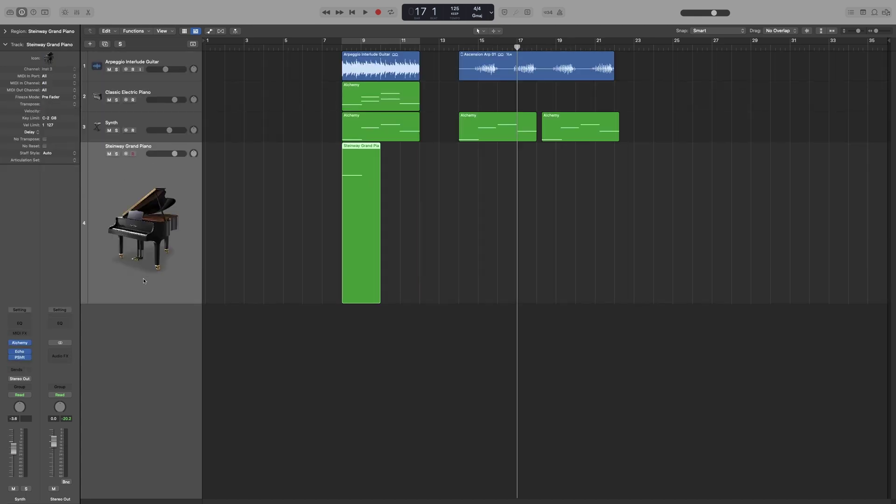
click(142, 121)
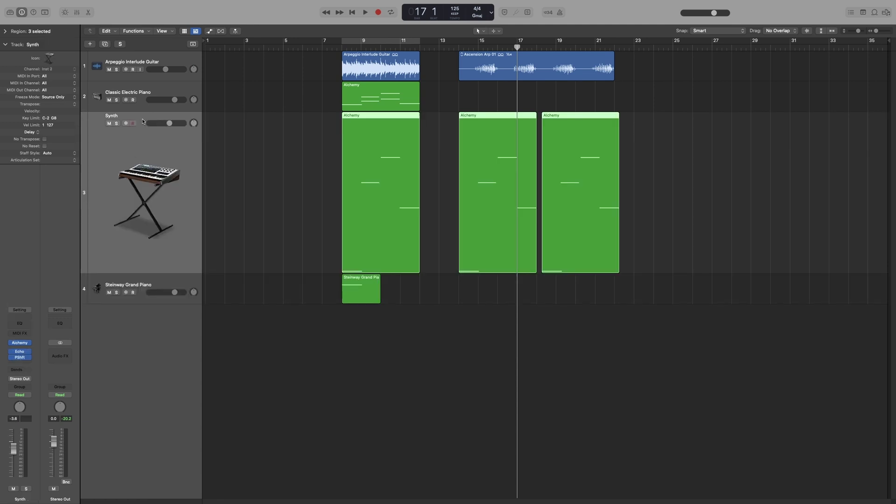
click(142, 122)
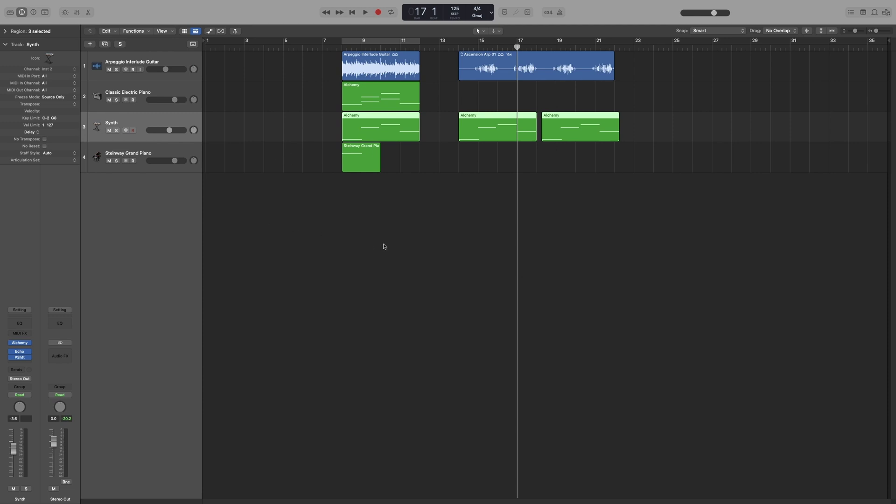
click(364, 71)
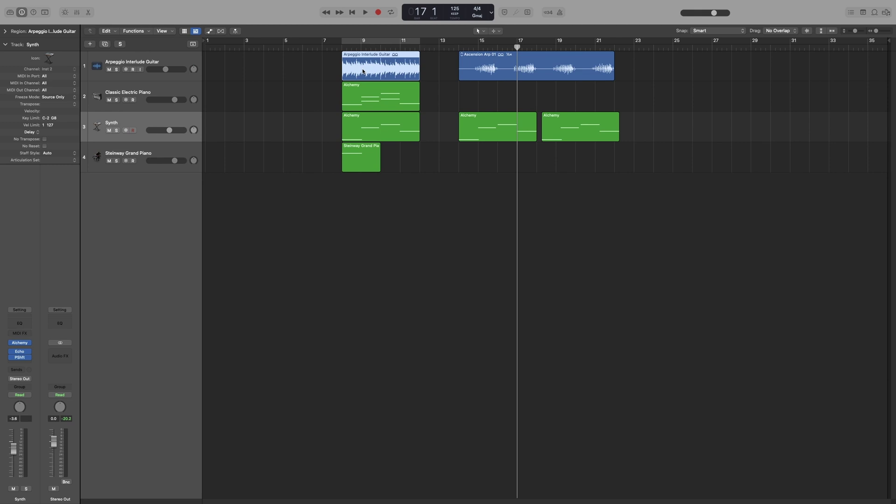
key(z)
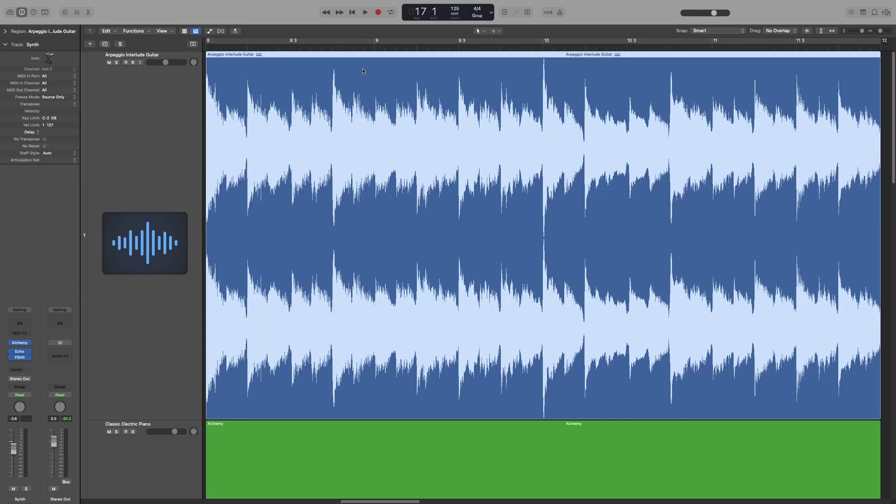
key(z)
click(385, 94)
key(z)
key(z)
click(376, 67)
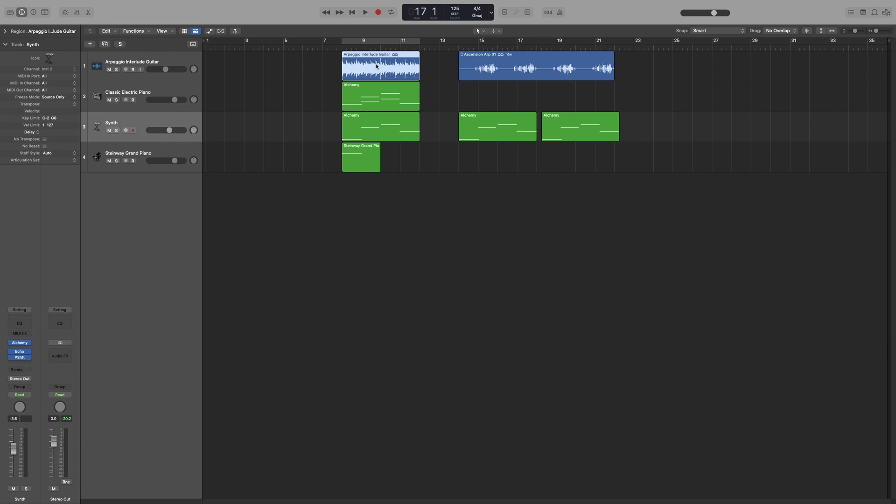
key(z)
key(z)
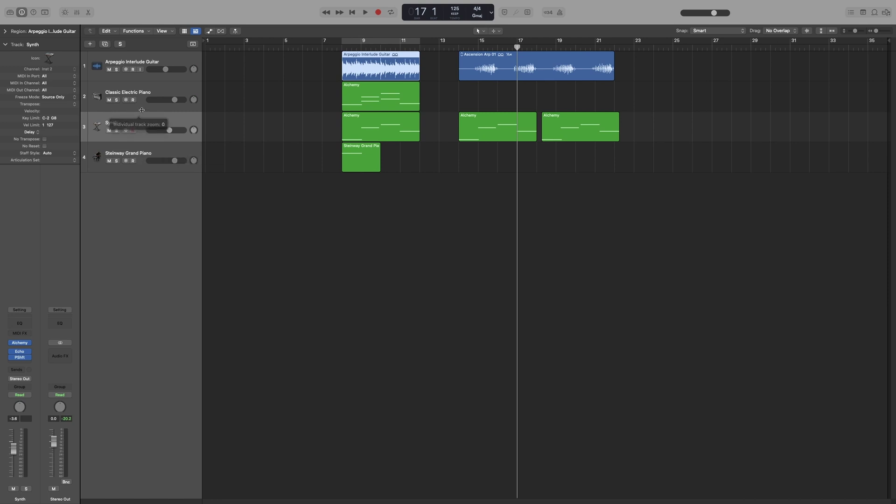
drag(142, 113, 143, 189)
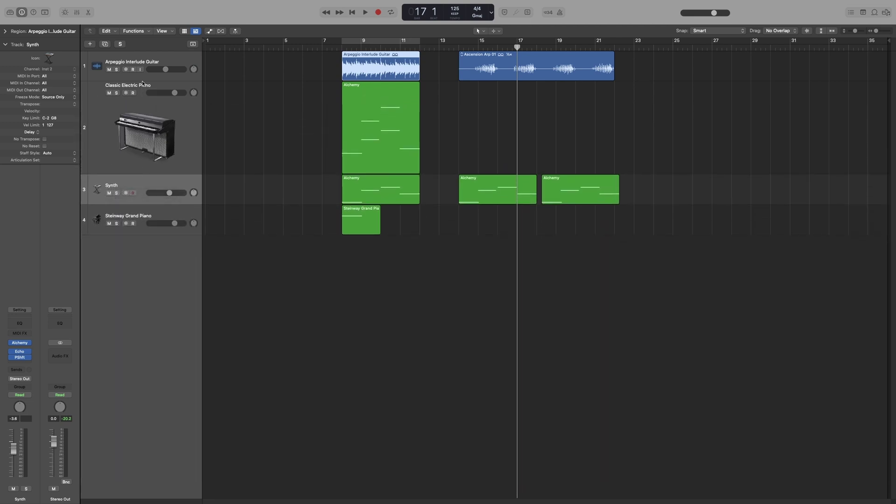
drag(143, 83, 144, 125)
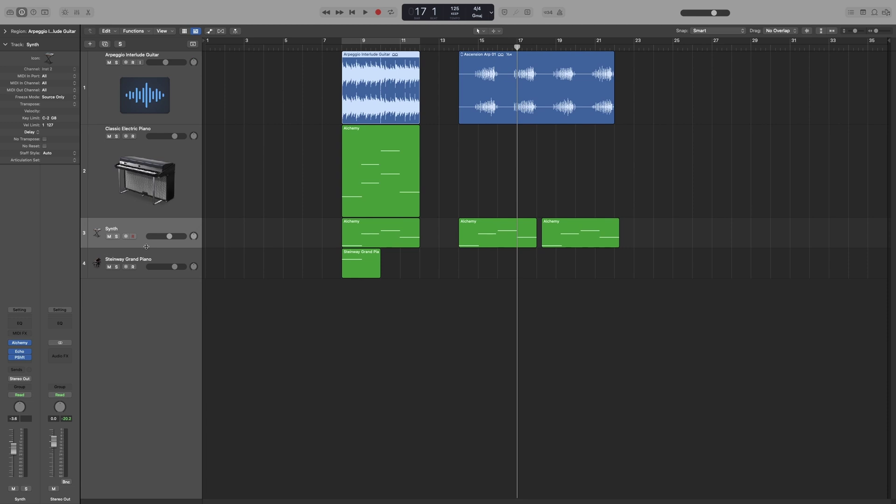
drag(146, 247, 148, 275)
drag(156, 307, 154, 321)
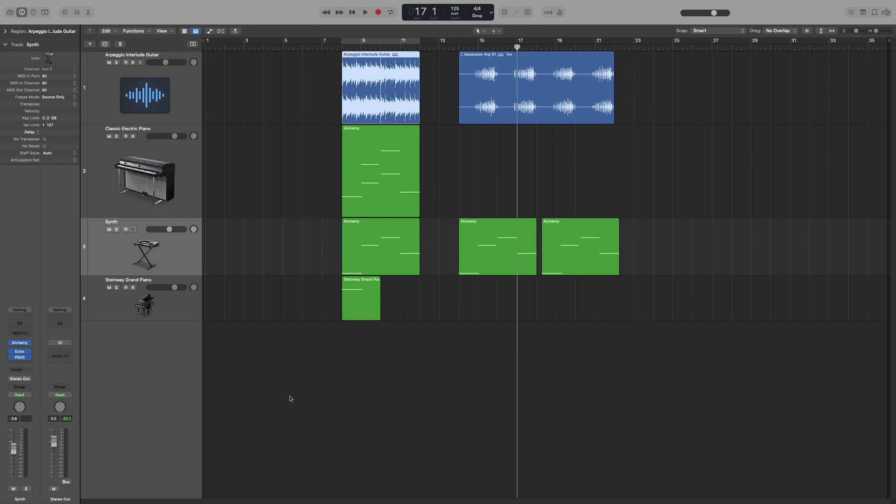
click(142, 216)
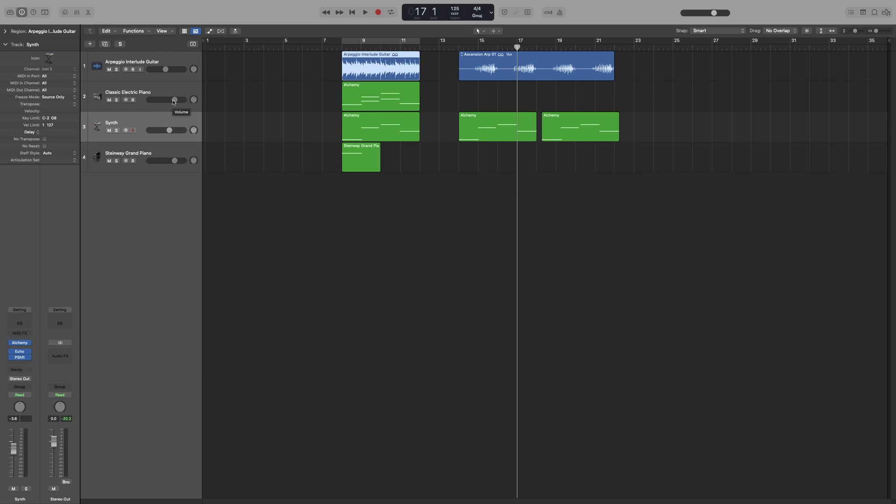
key(alt+k)
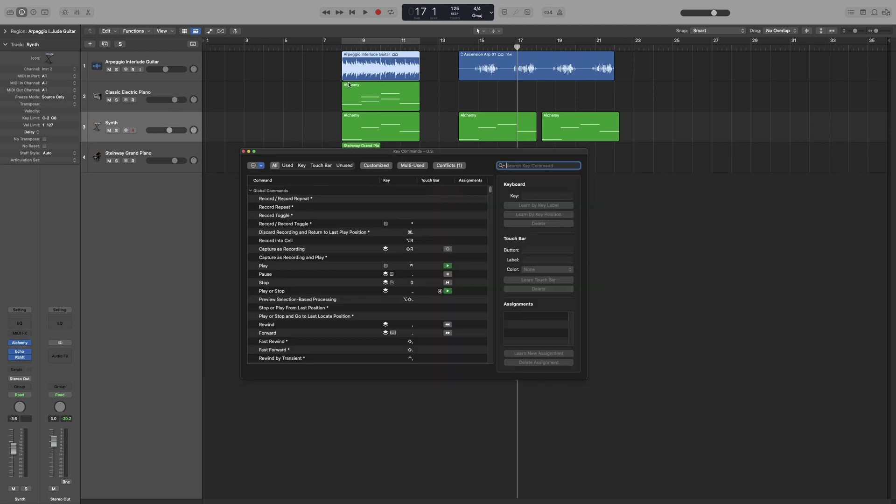
text(zoom)
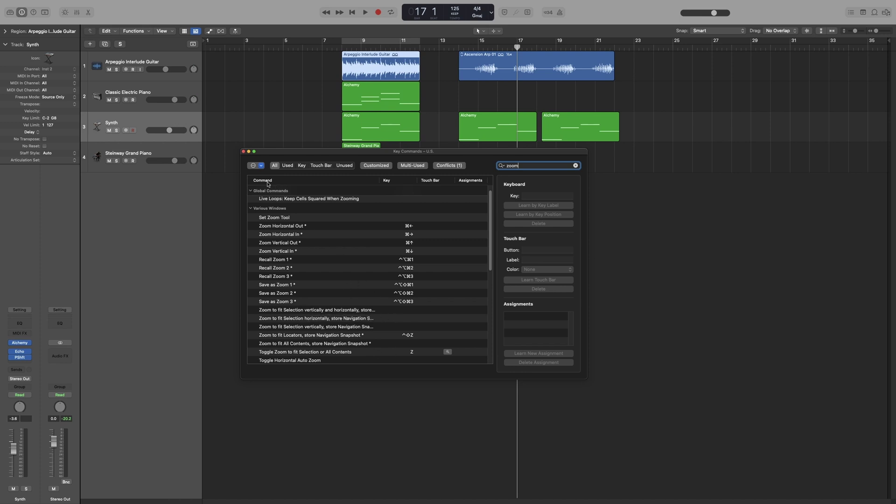
click(243, 152)
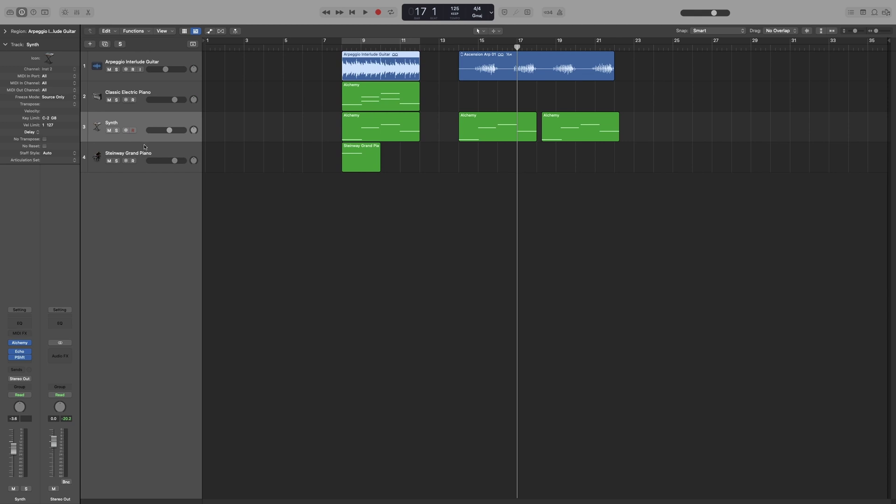
Step: In layout 3, enlarge the guitar track, shrink Synth to a thin row, then switch to layout 2
drag(143, 141, 143, 312)
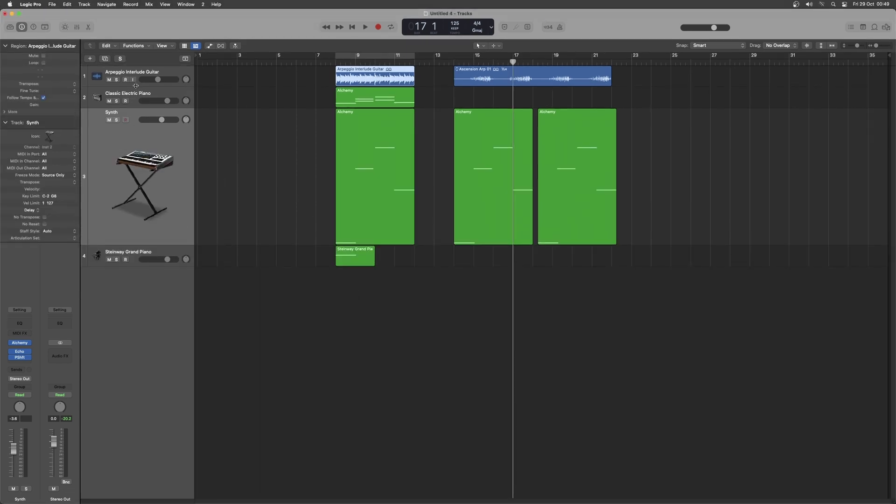
key(3)
drag(138, 113, 156, 232)
scroll(147, 431, down, 4)
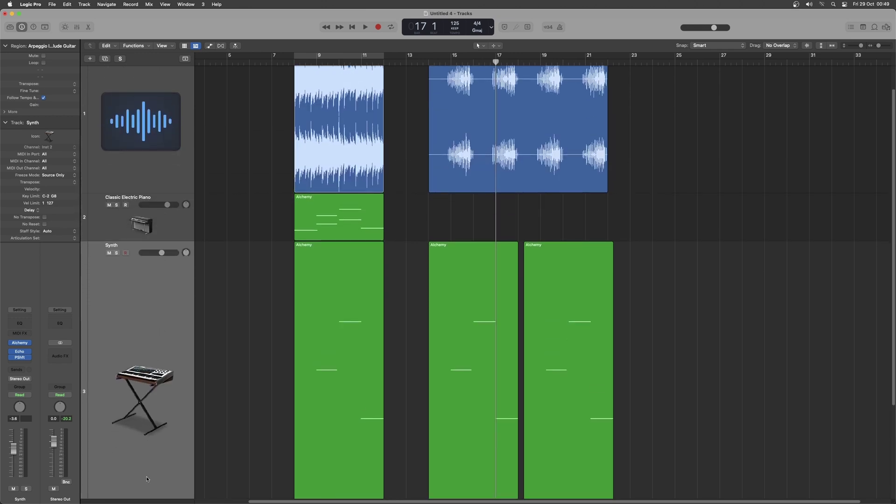
drag(146, 485, 174, 447)
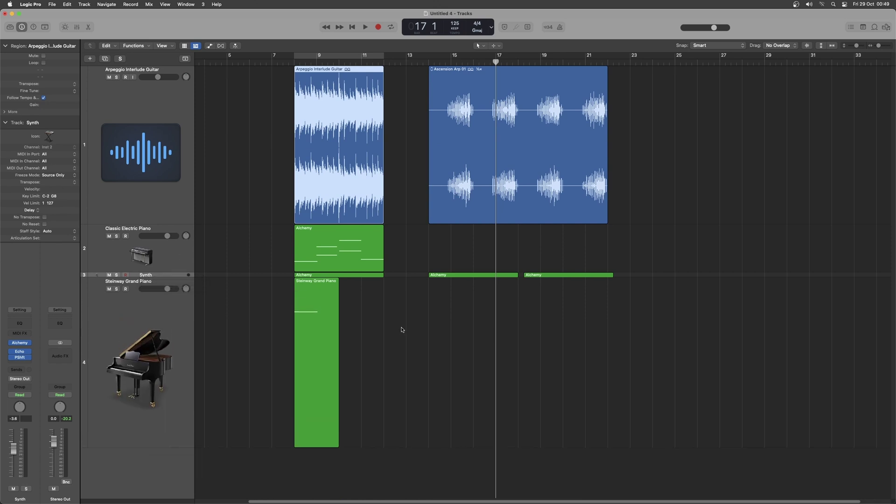
key(z)
key(2)
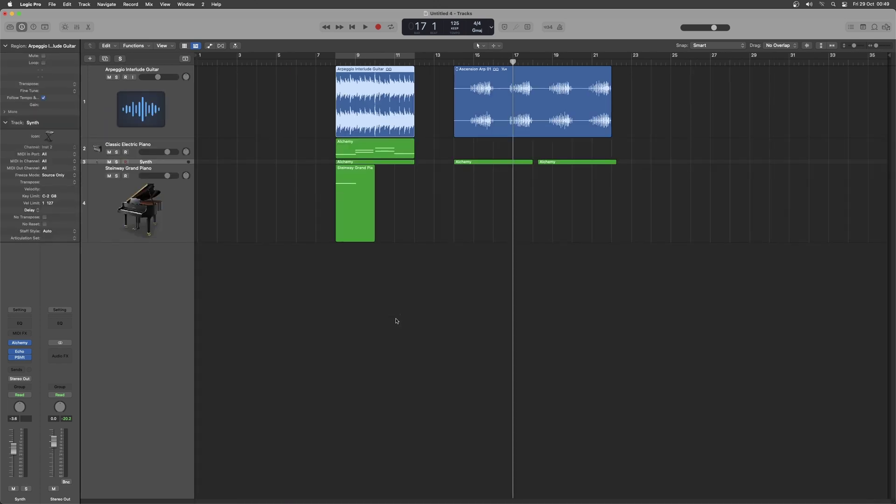